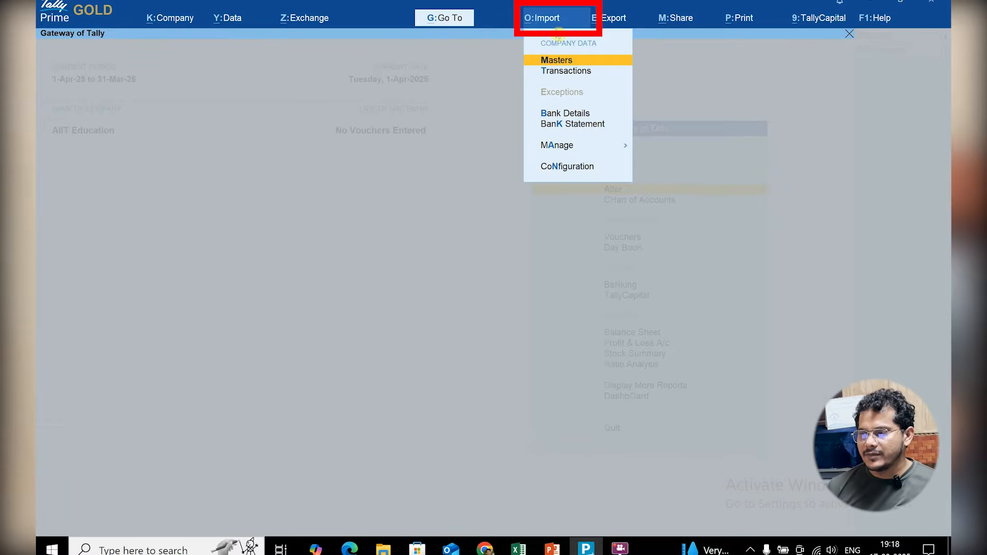
Step: Export the sample Excel file for all accounting masters as AllAccountingMasters.xlsx, overwriting the existing file
key(Down)
key(Down)
key(Down)
key(Down)
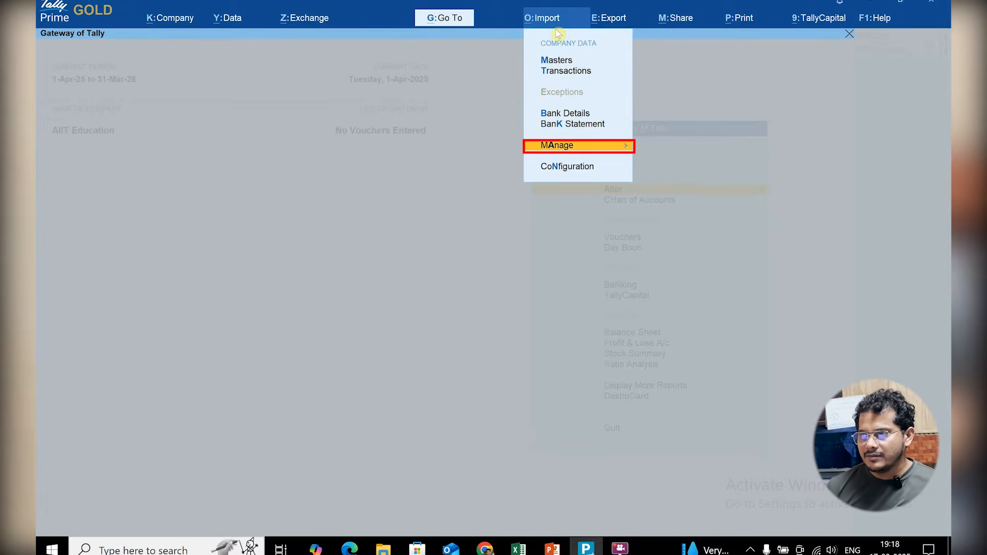
key(Return)
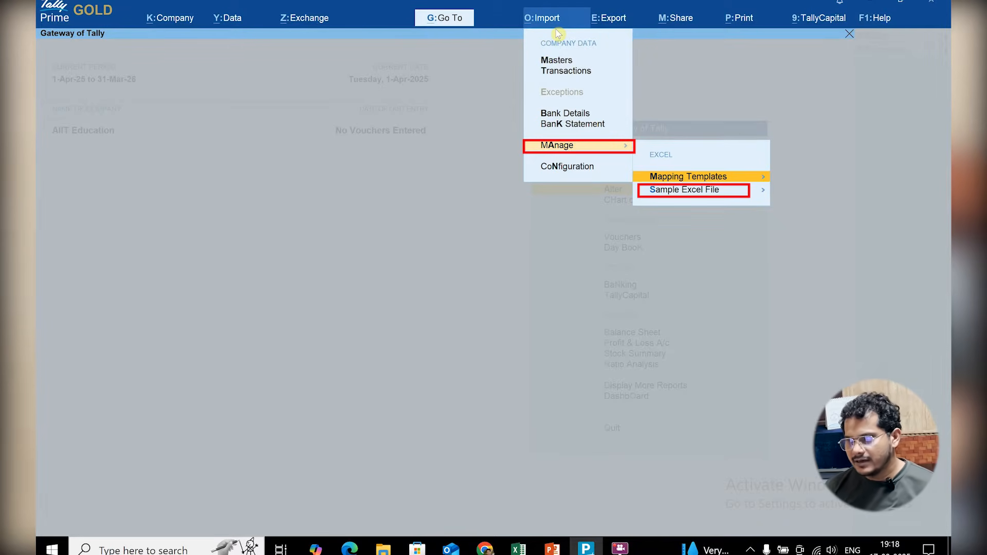
key(Down)
key(Return)
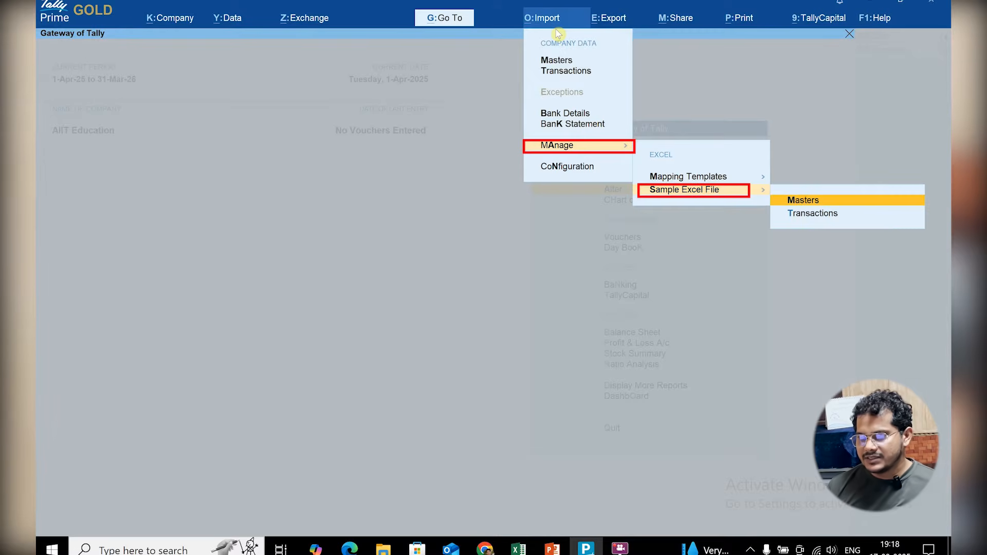
key(Return)
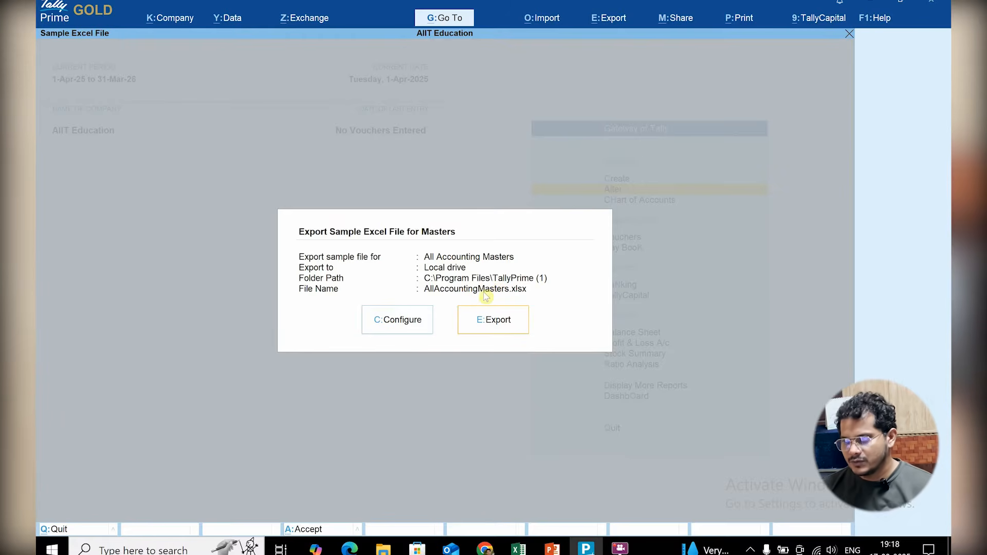
click(489, 316)
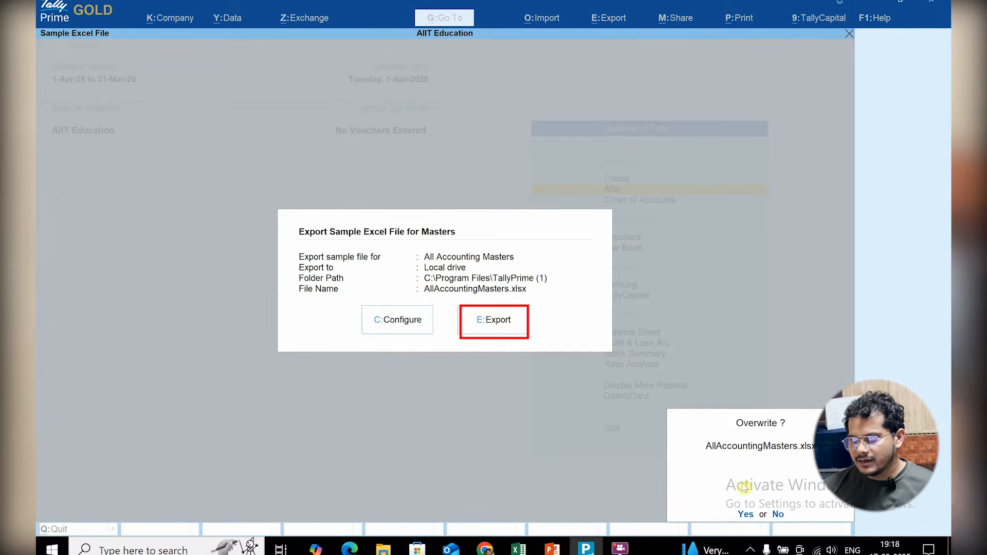
click(746, 515)
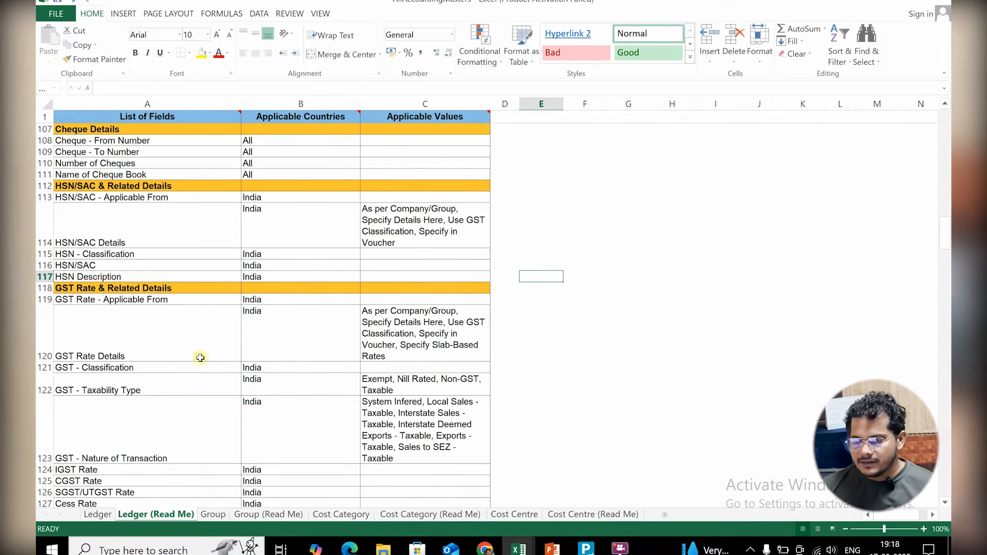
Step: Examine the Ledger, Group and Cost Category worksheets and their Read Me sheets, ending on the Ledger sheet
click(98, 514)
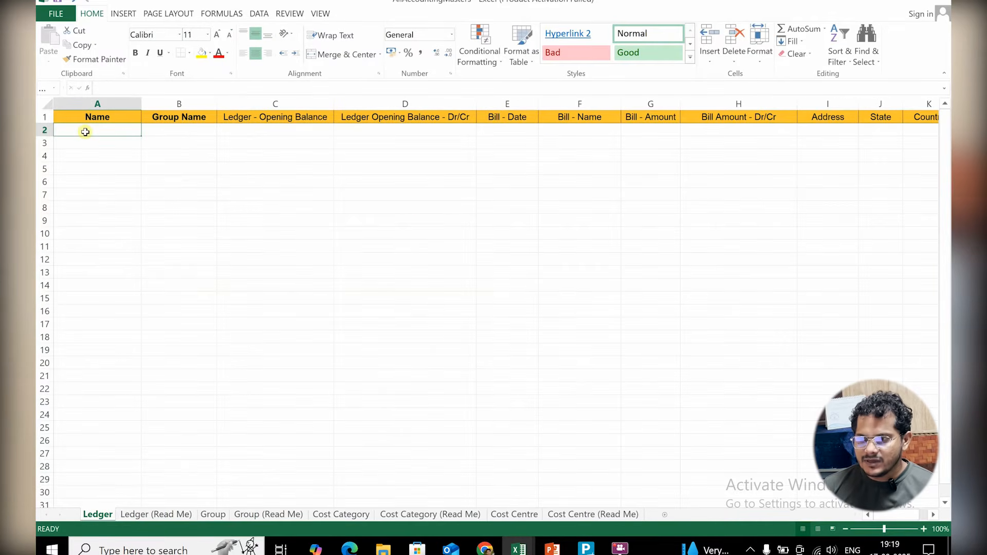
drag(116, 133, 901, 288)
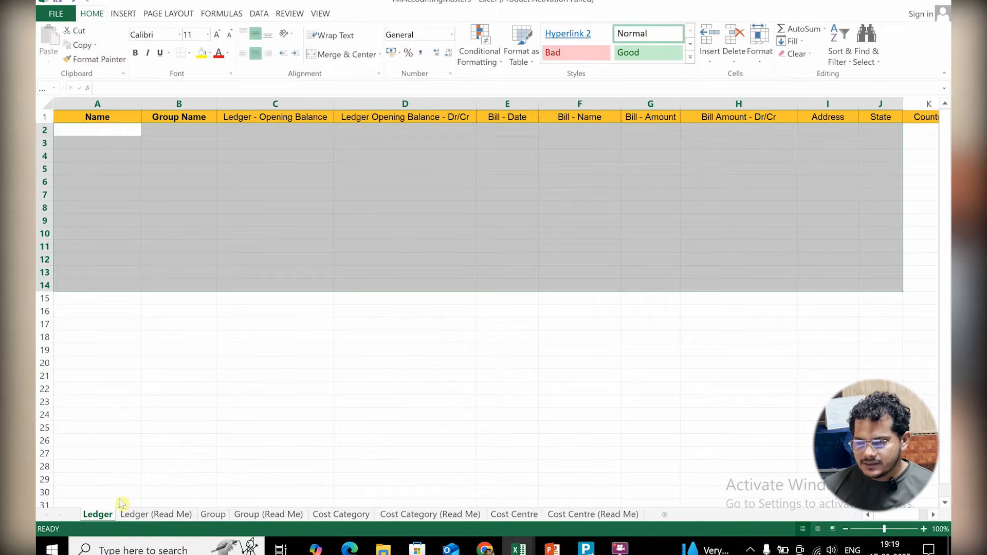
click(147, 516)
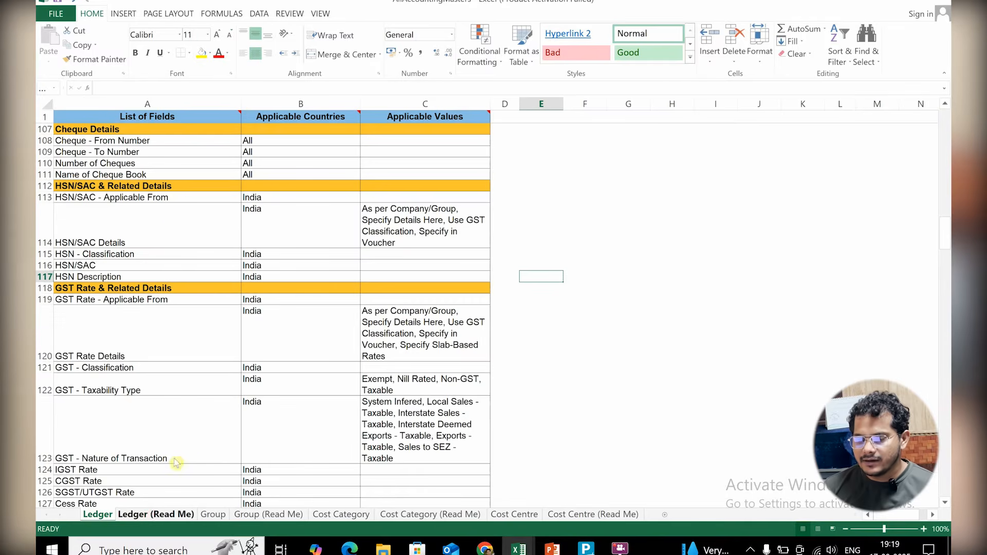
click(216, 515)
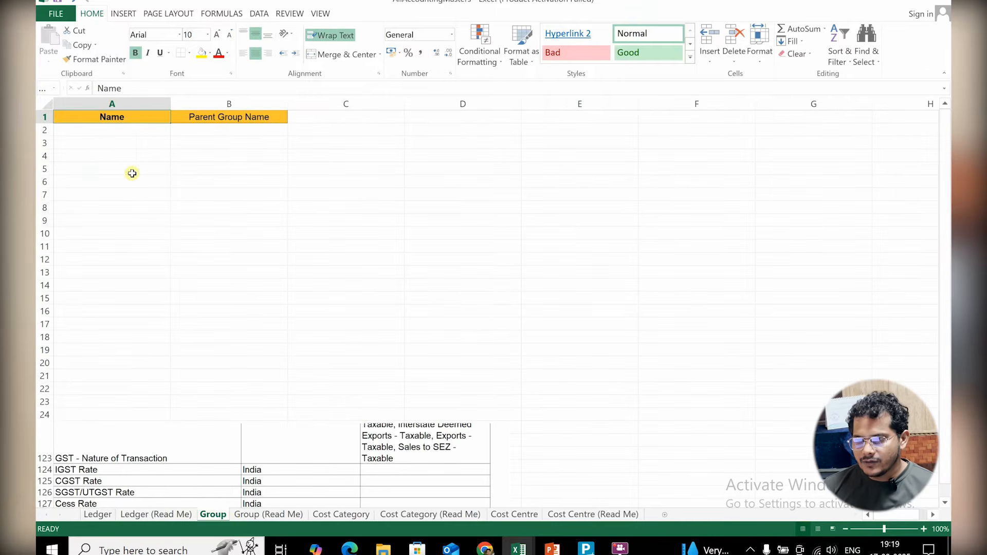
drag(88, 130, 206, 157)
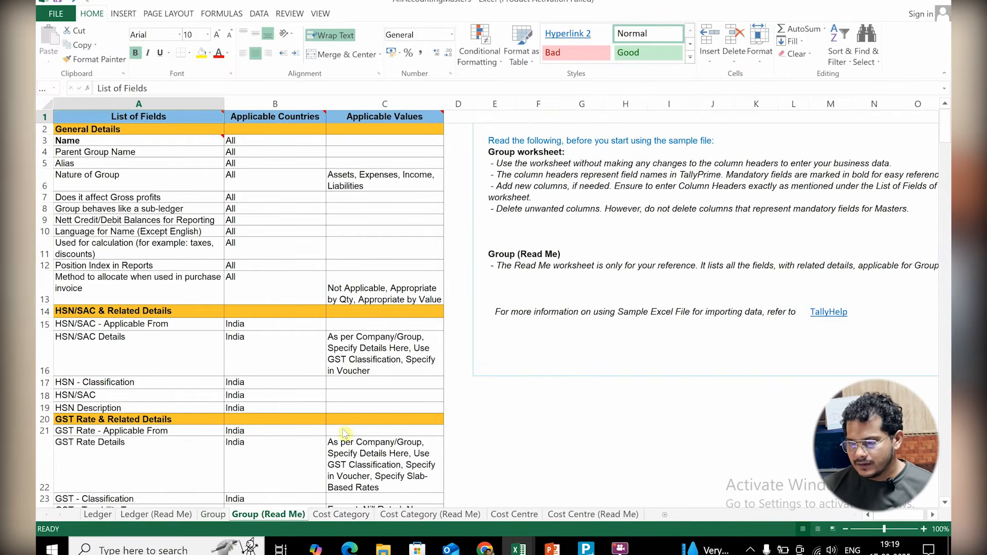
click(341, 515)
click(412, 513)
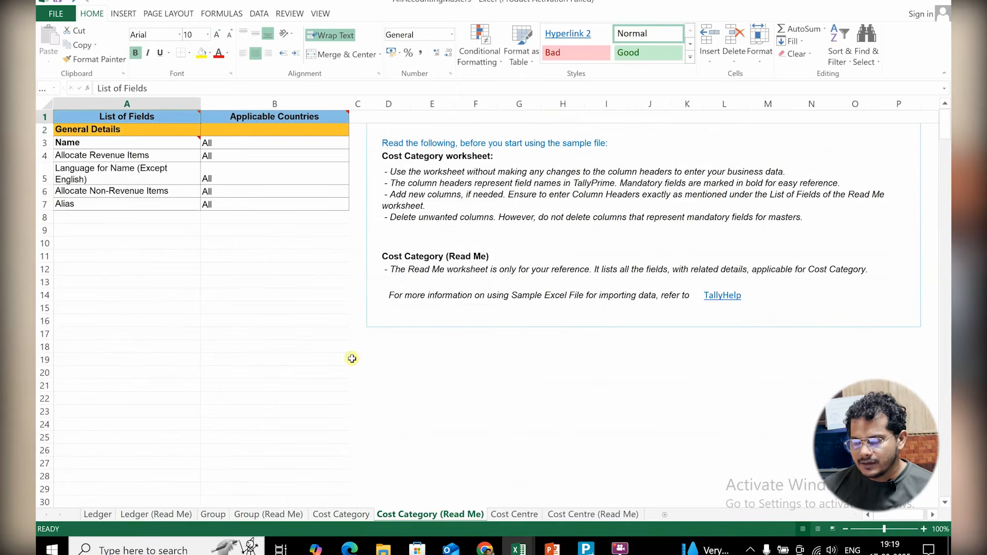
click(100, 514)
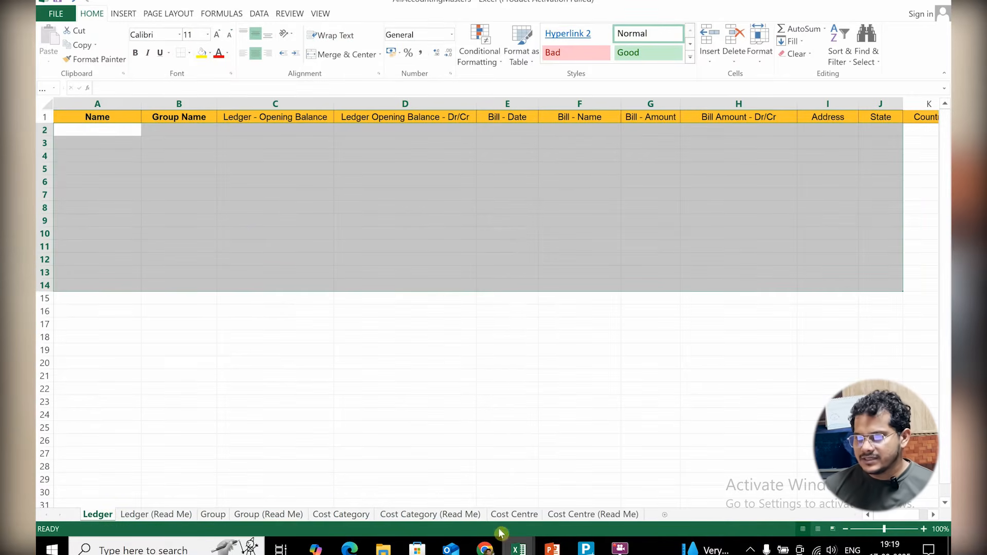
Step: Switch to the Book1 workbook and copy the party ledger data in A2:L13 of Sheet1
click(518, 549)
click(452, 495)
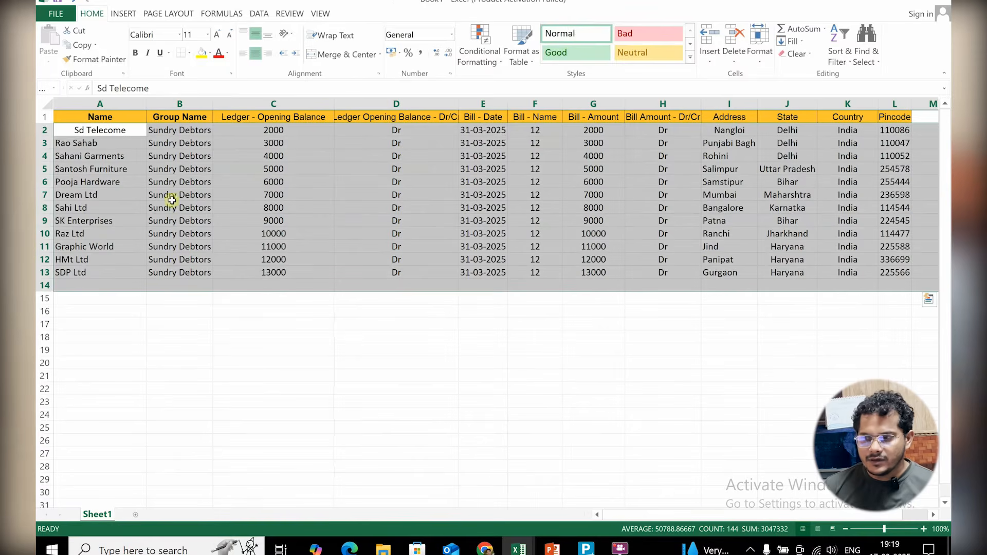
click(114, 135)
drag(114, 135, 904, 275)
key(ctrl+c)
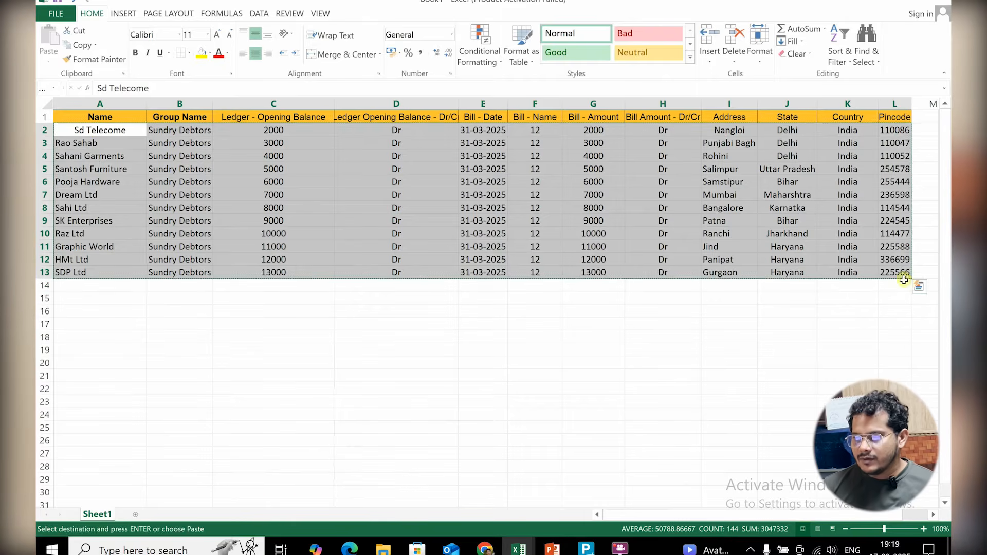
Step: Paste the copied ledger data into the Ledger sheet of AllAccountingMasters, starting at cell A2
key(alt+Tab)
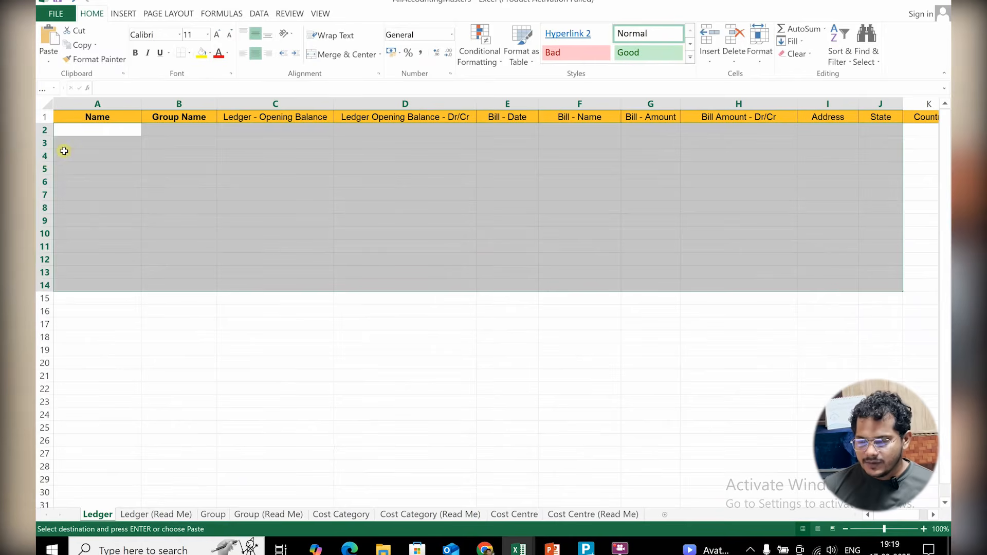
click(77, 130)
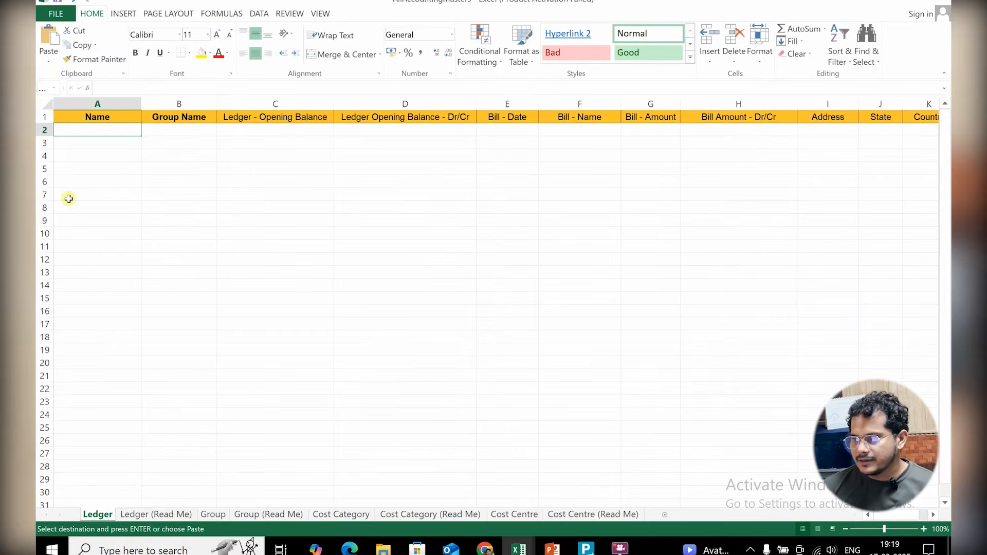
key(ctrl+v)
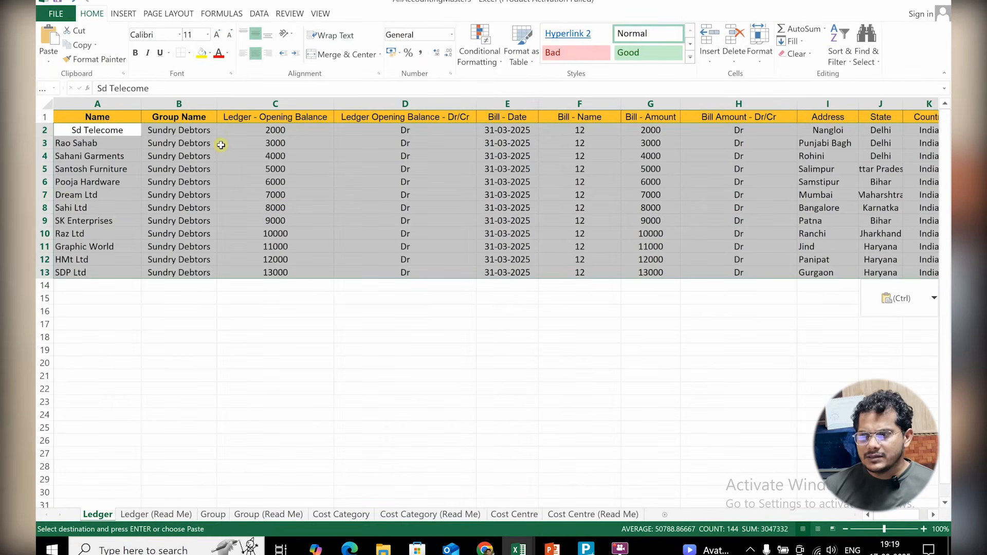
Step: Check the pasted group names, bill dates and opening balance Dr/Cr entries, and save the AllAccountingMasters workbook
click(193, 117)
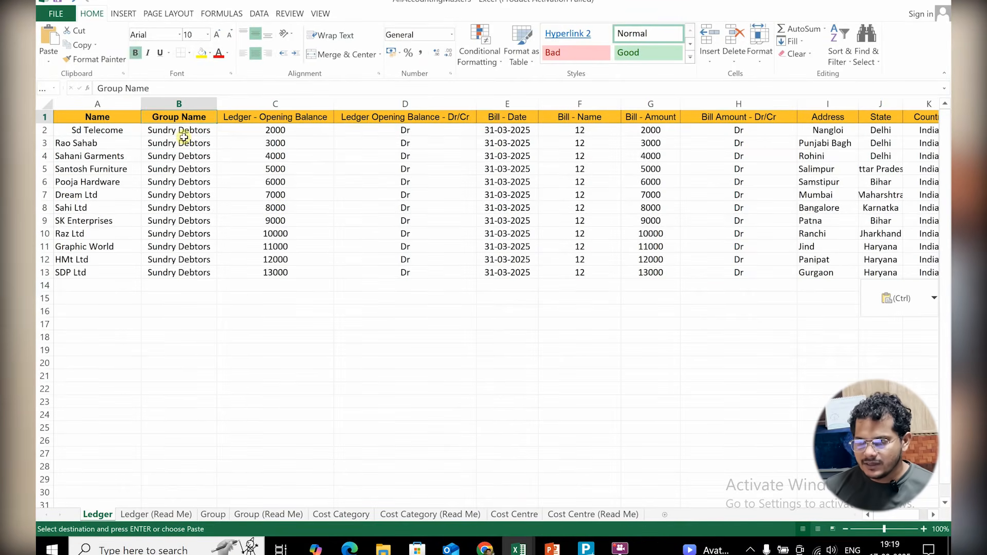
click(184, 140)
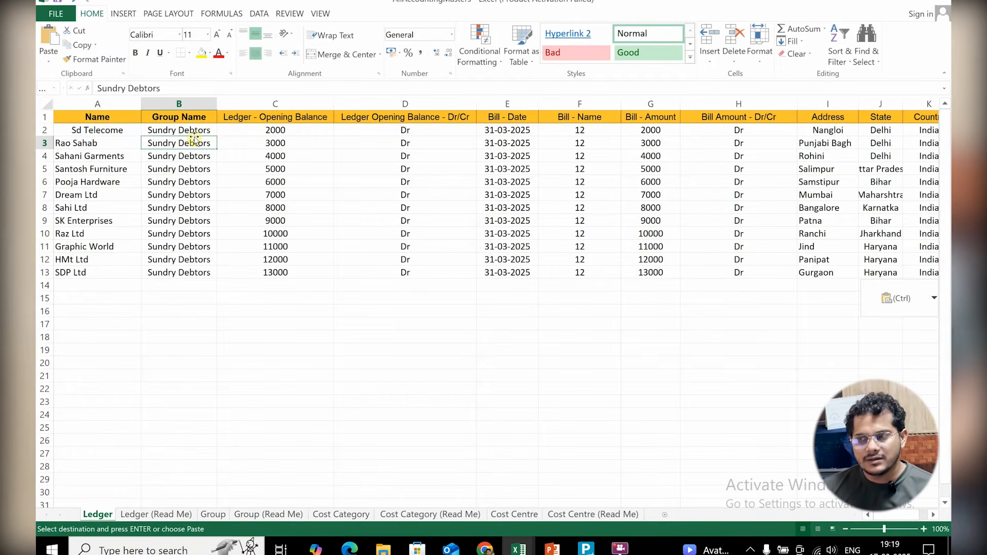
click(195, 132)
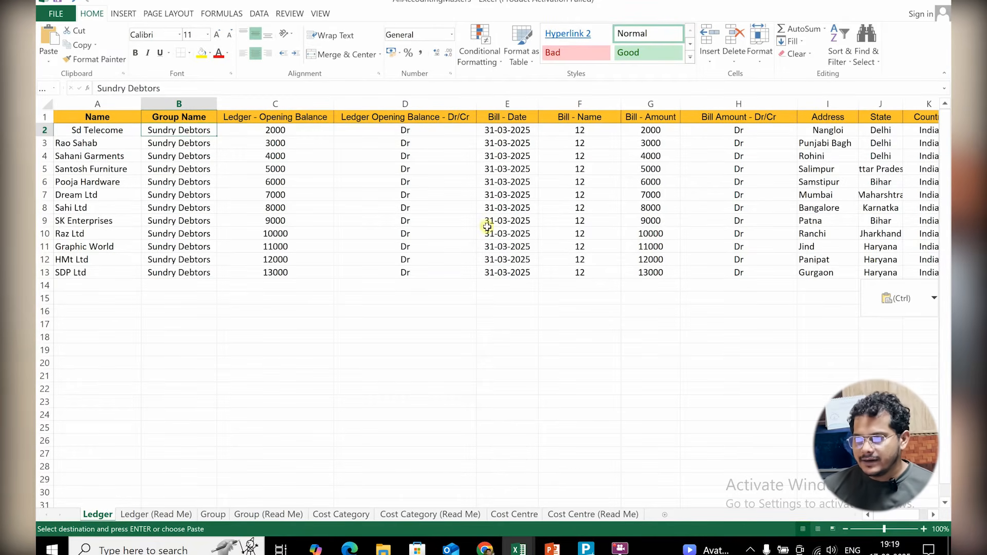
click(495, 157)
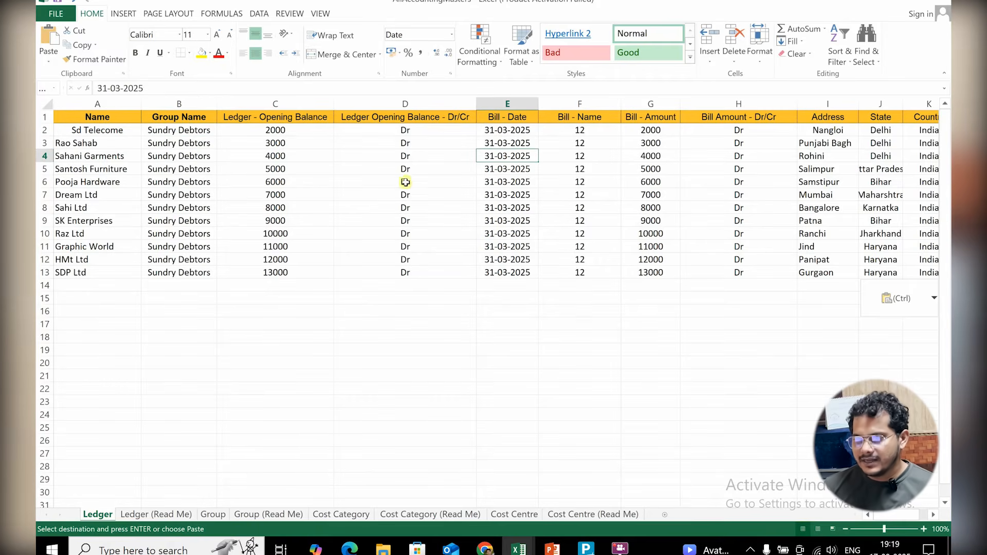
drag(405, 143, 405, 245)
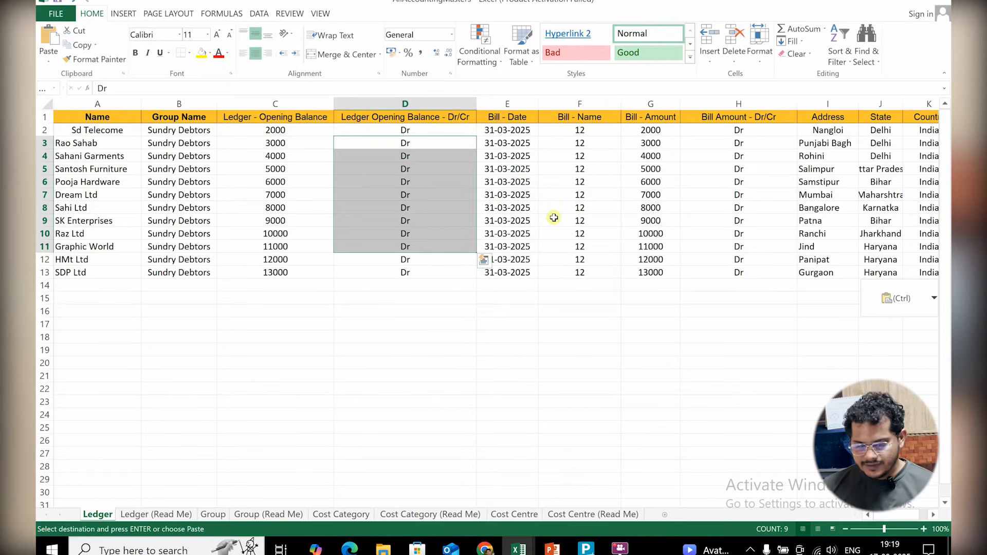
key(ctrl+s)
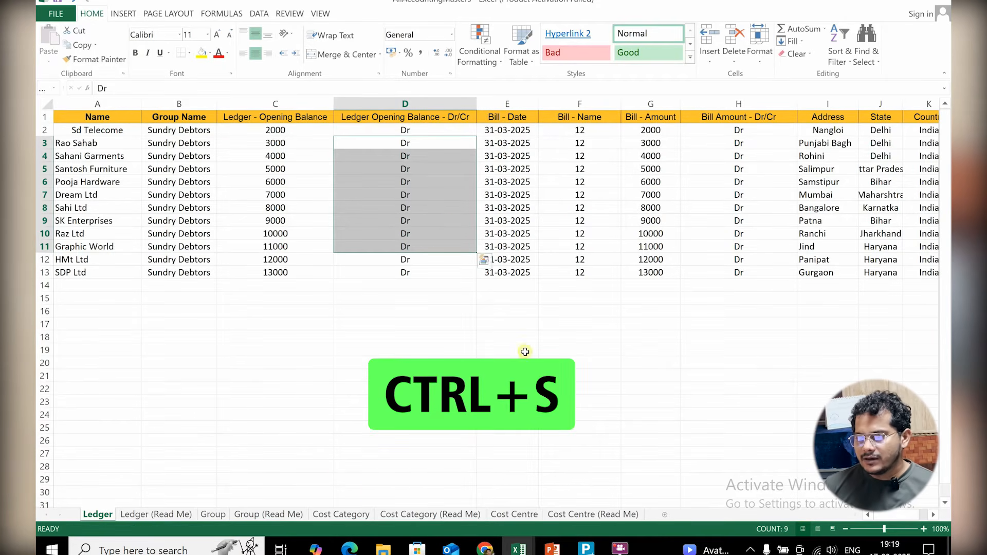
Step: Switch to TallyPrime and start importing masters into the company data
click(586, 549)
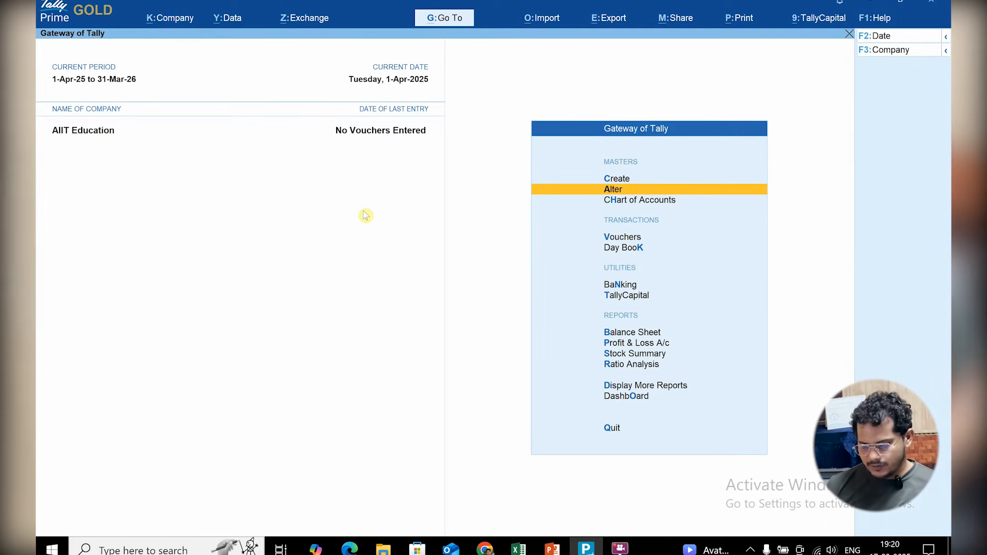
key(alt+o)
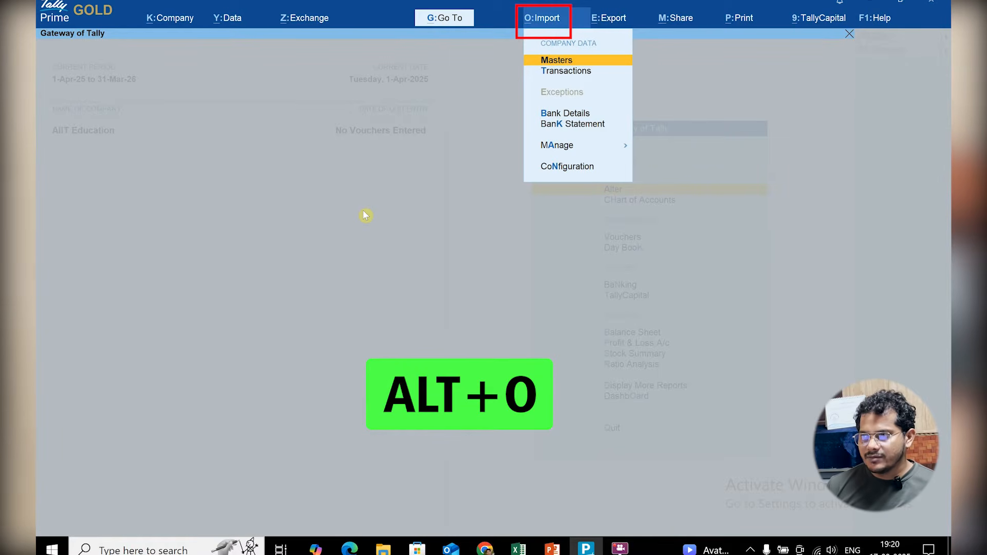
key(Return)
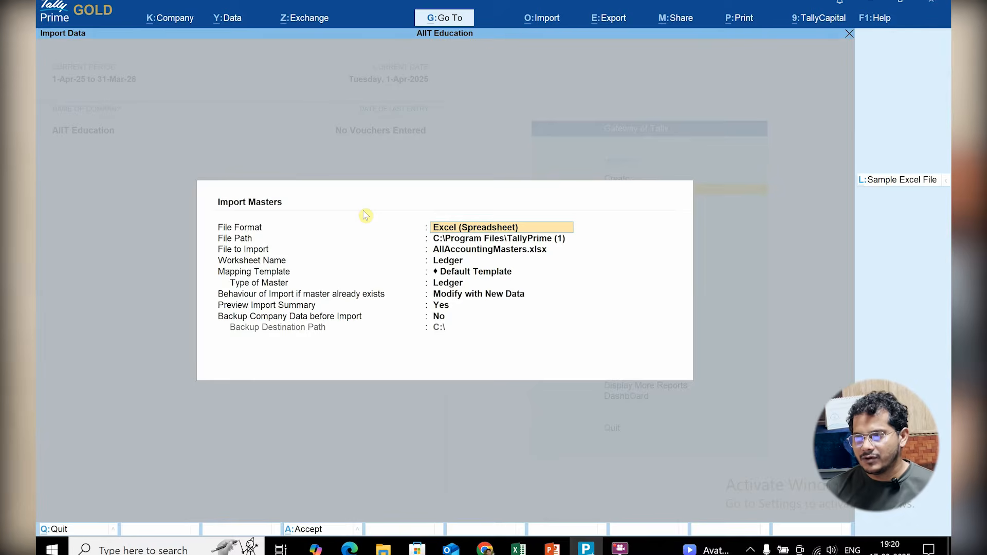
Step: Set the import file format to Excel (Spreadsheet) and choose AllAccountingMasters.xlsx as the file to import
click(458, 234)
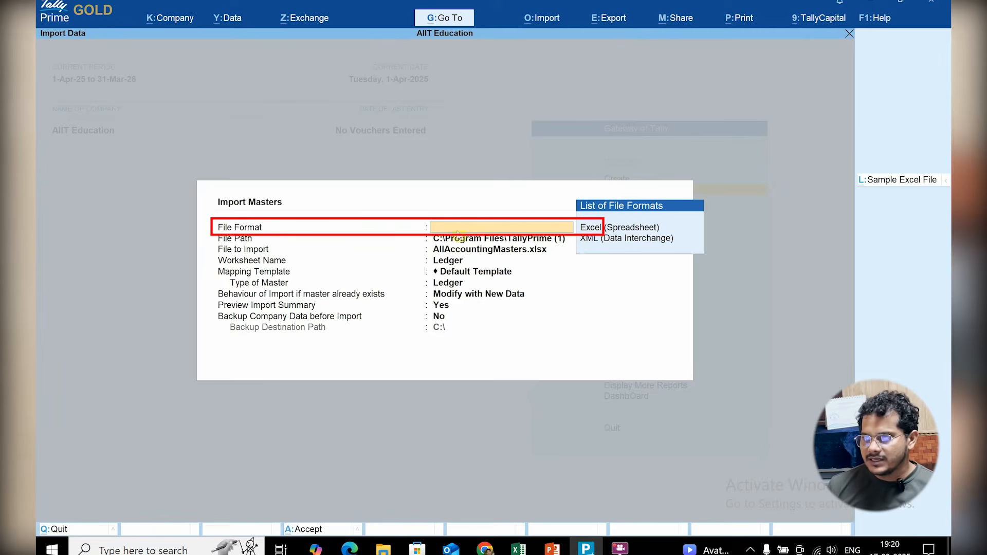
click(635, 231)
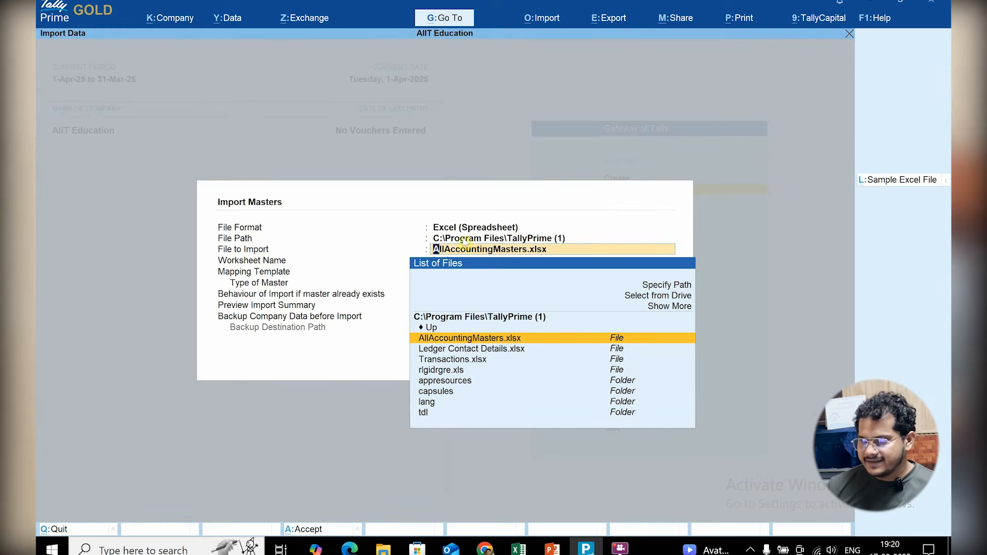
click(495, 341)
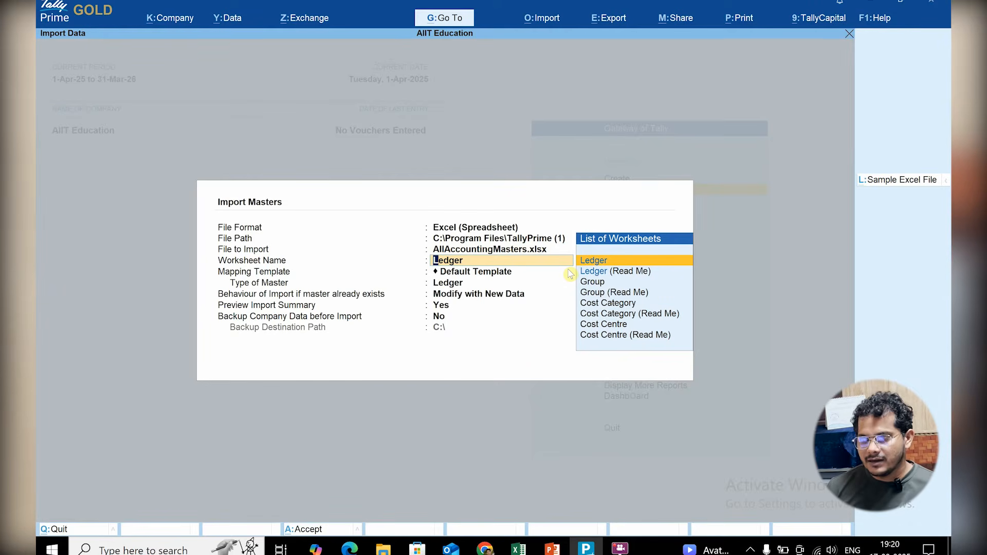
Step: Review the worksheets offered for import, check in Excel which AllAccountingMasters sheet holds the party data, and return to TallyPrime
key(Down)
key(Down)
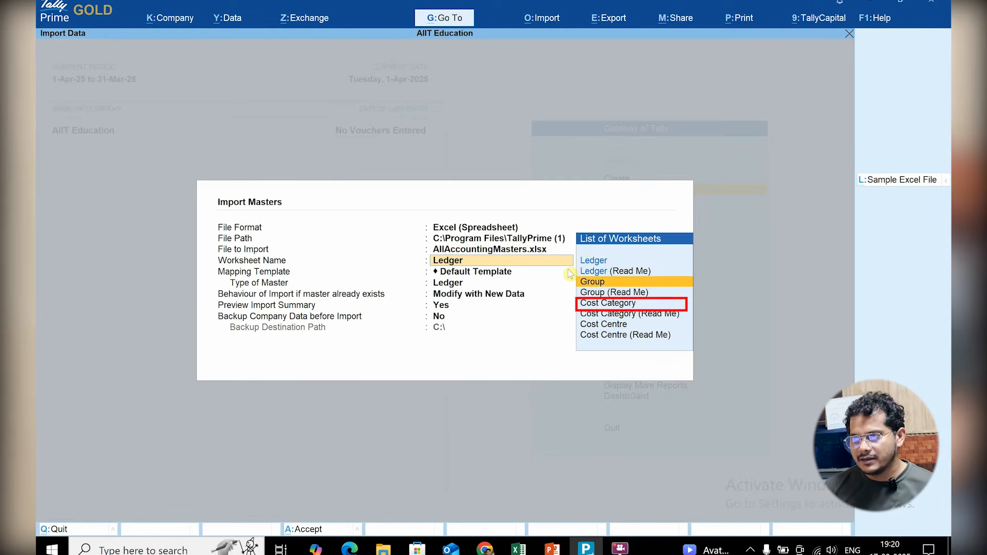
key(Down)
key(Down)
key(Up)
key(Up)
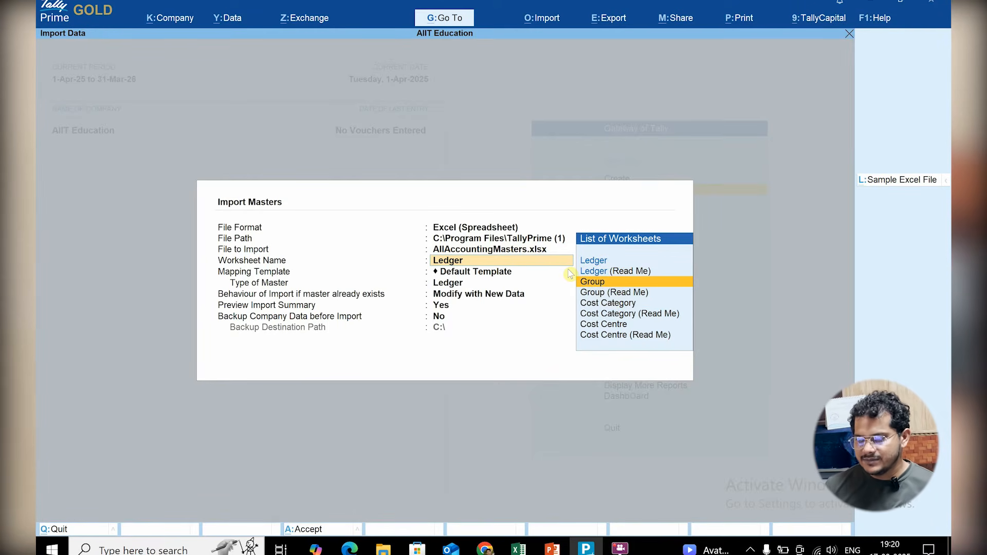
click(552, 549)
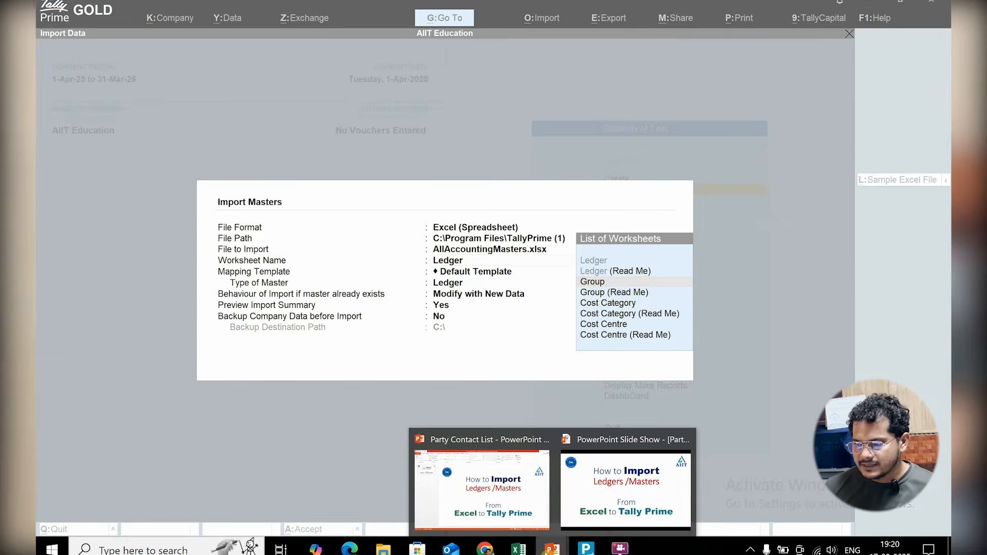
mouse_move(518, 549)
mouse_move(459, 475)
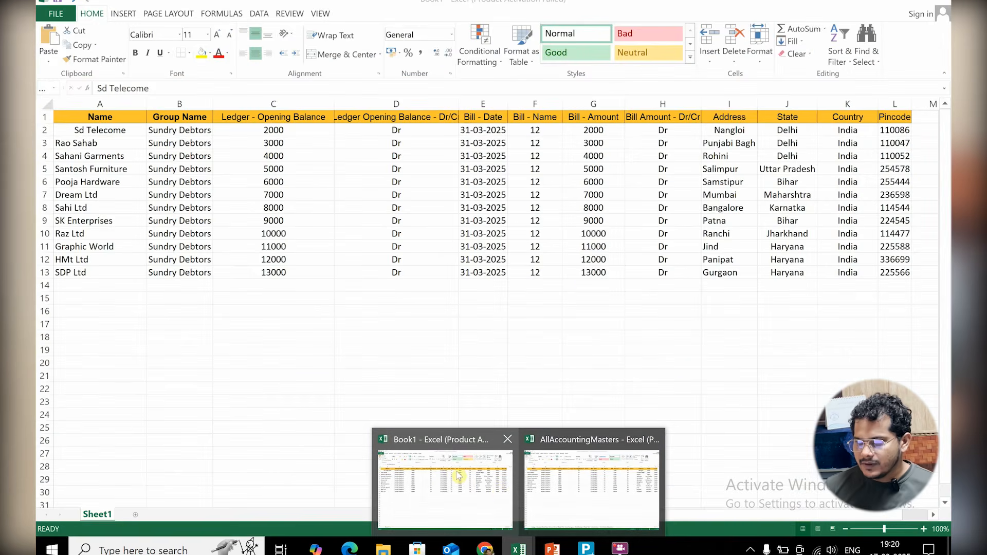
click(574, 464)
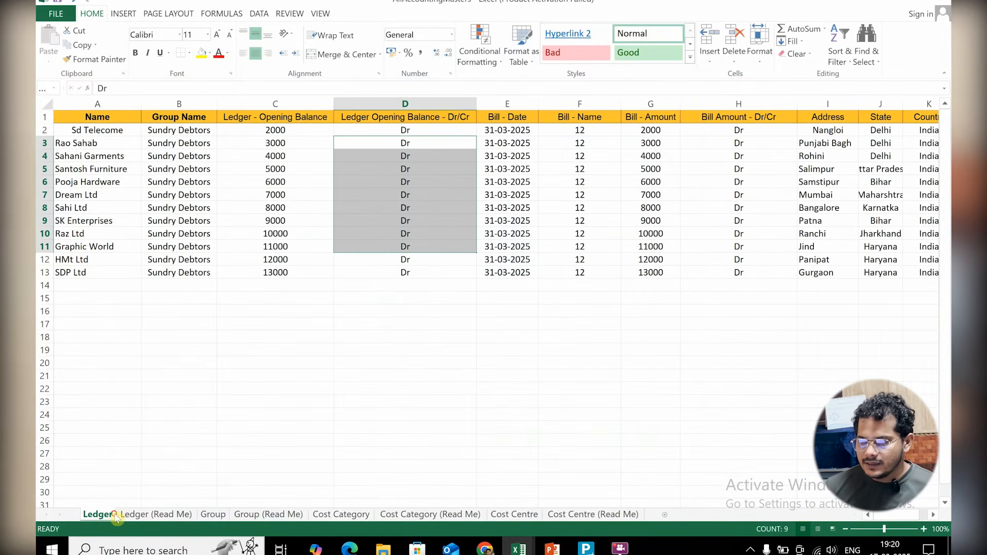
drag(180, 169, 323, 249)
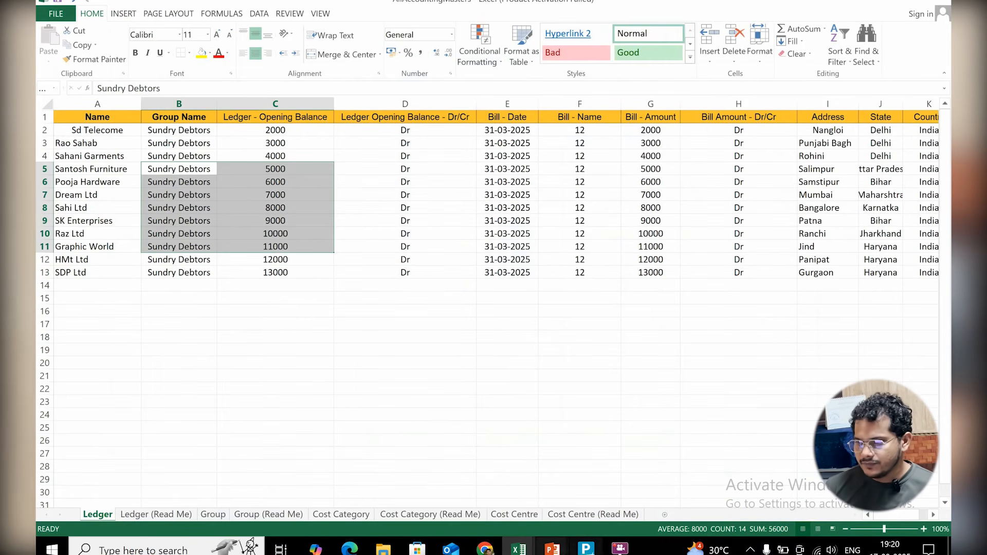
click(586, 548)
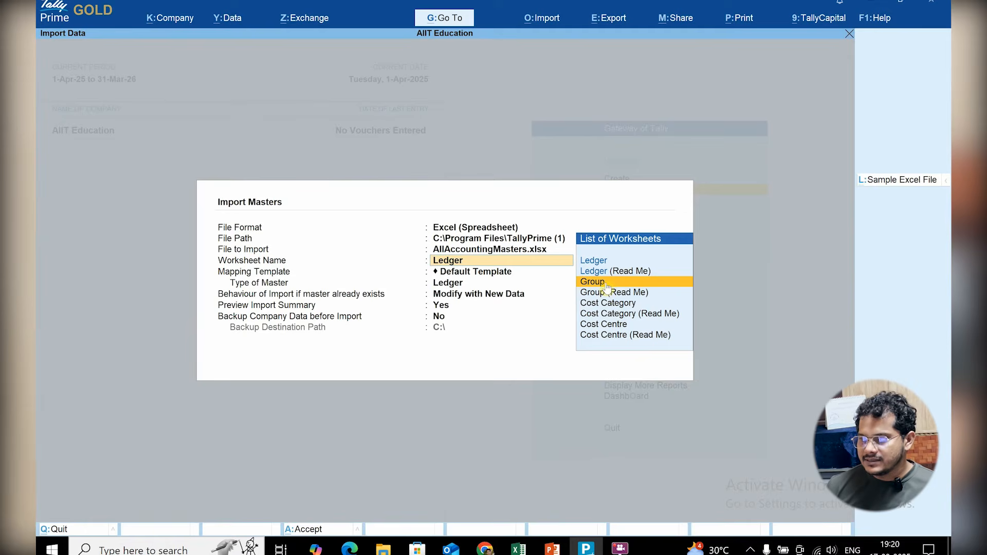
Step: Choose the Ledger worksheet for the import, with the Default Template mapping and Ledger as the type of master
key(Up)
key(Up)
key(Return)
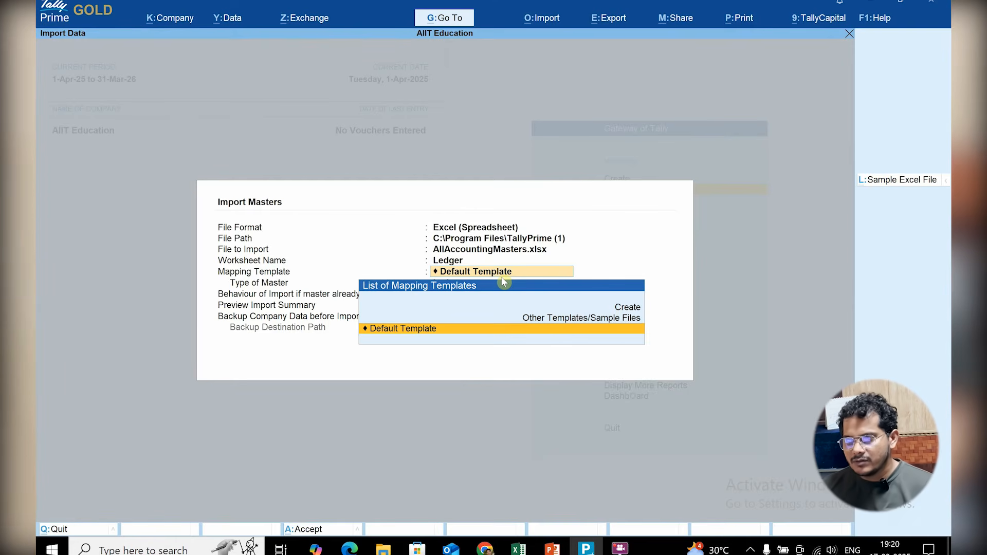
click(448, 335)
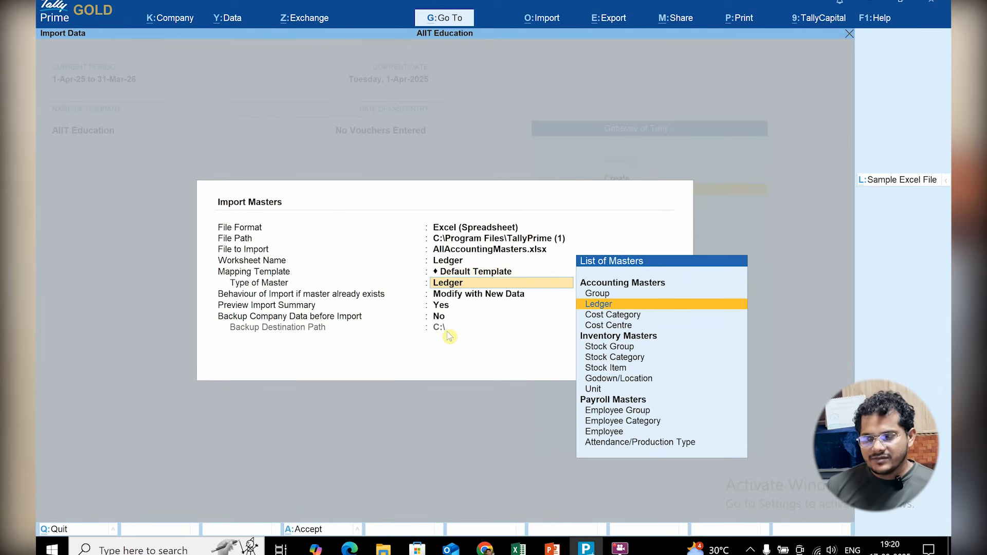
key(Return)
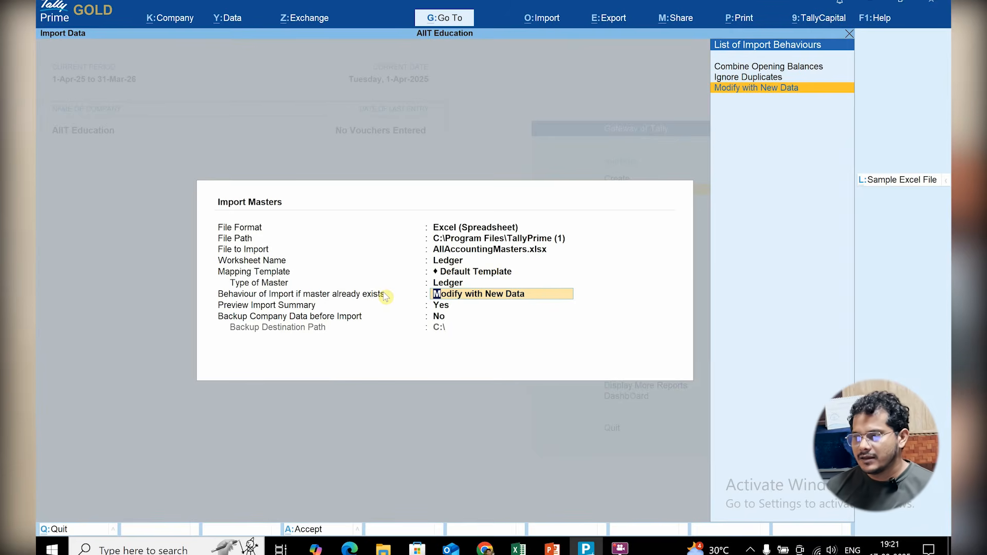
Step: Import the ledgers with Modify with New Data for existing masters, the import summary preview set to Yes and company backup set to No
click(765, 90)
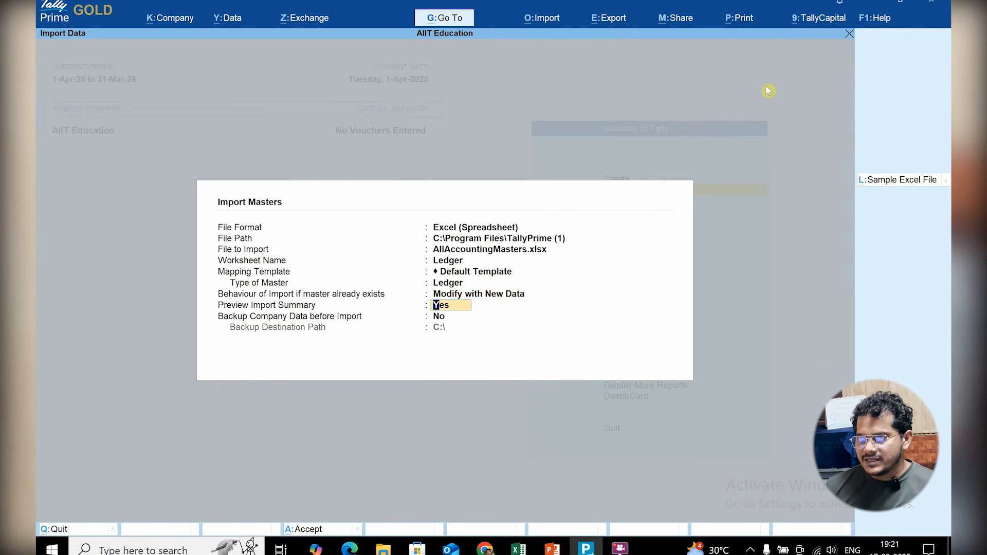
click(452, 315)
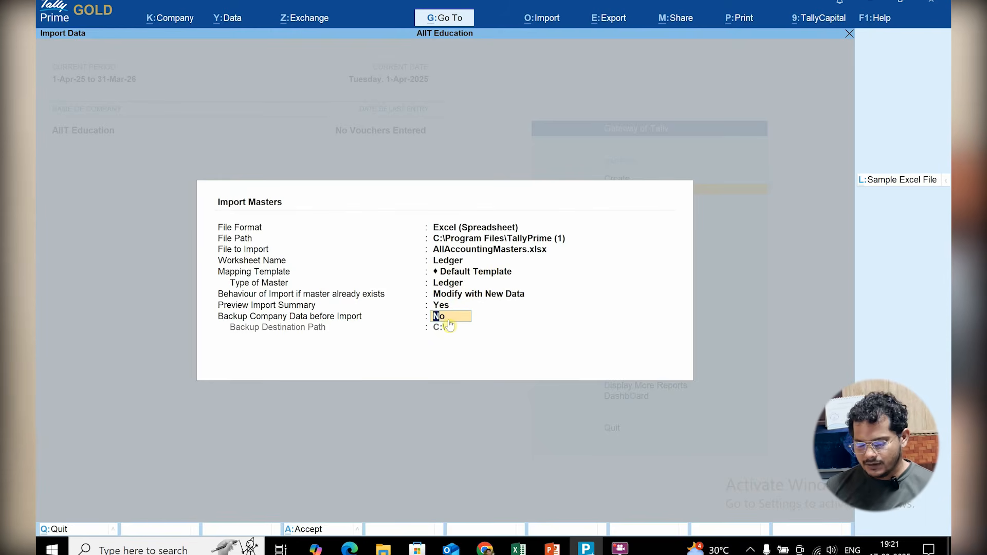
key(Return)
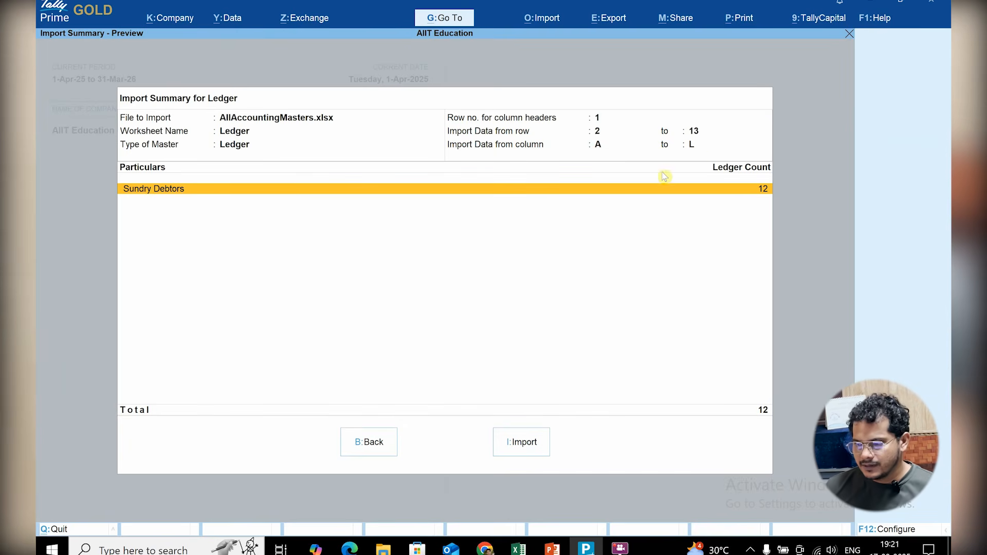
click(516, 443)
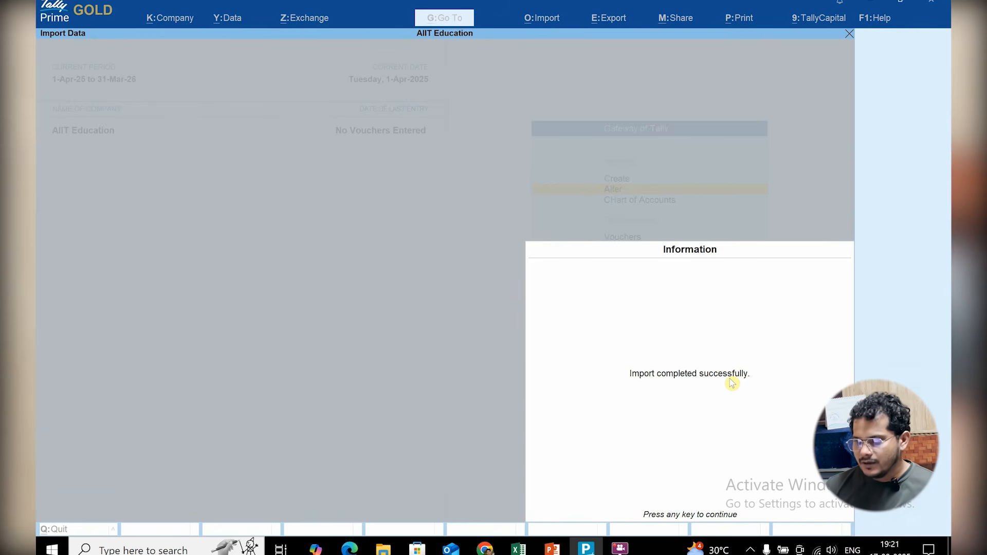
key(Return)
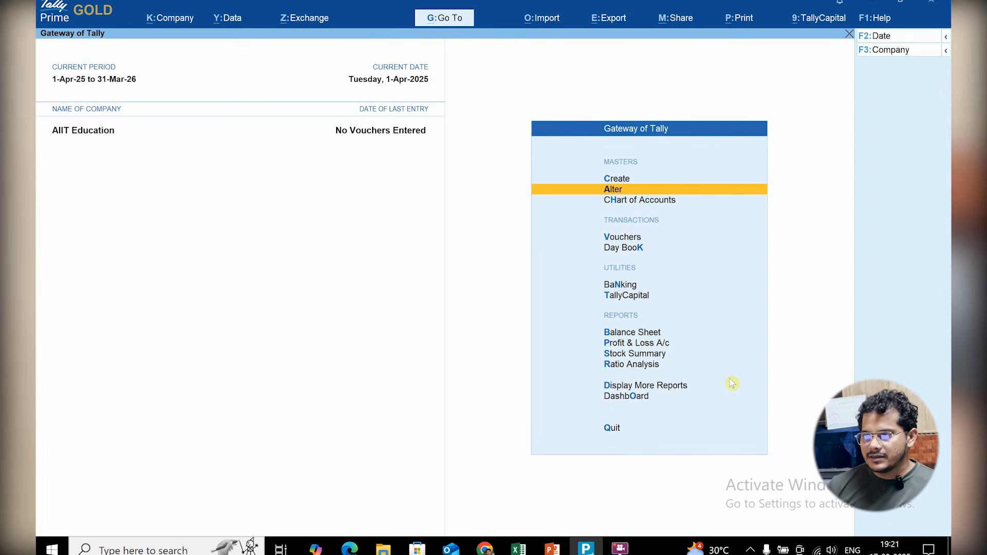
Step: Open the list of ledgers for alteration and look through the imported party ledgers
key(Return)
key(Down)
key(Return)
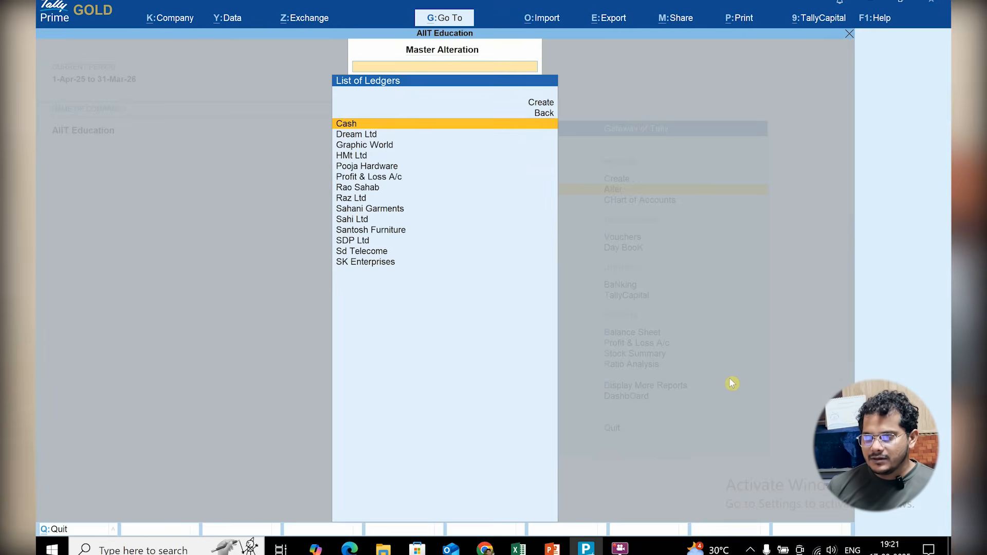
key(Down)
key(Down)
key(Down)
key(Down)
key(Down)
key(Down)
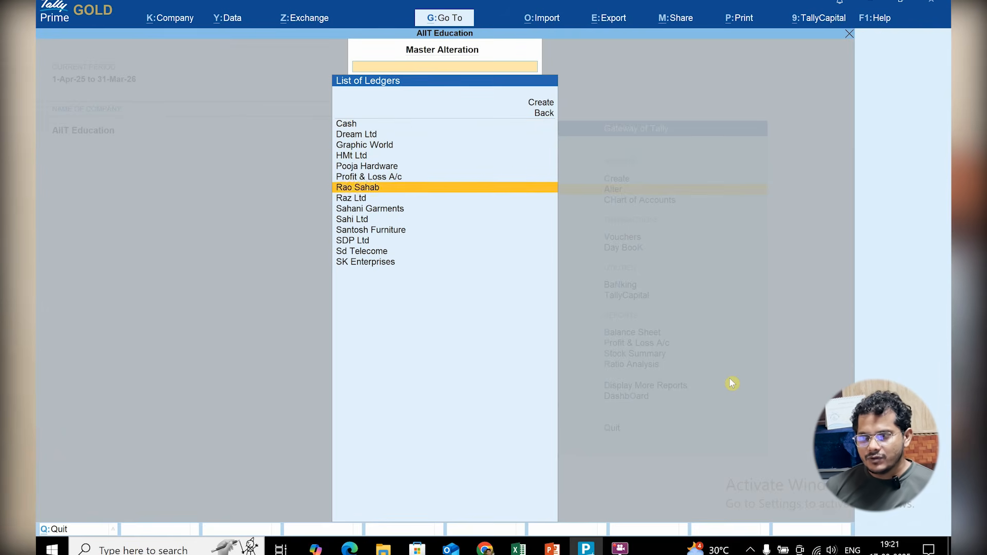
key(Down)
key(Down)
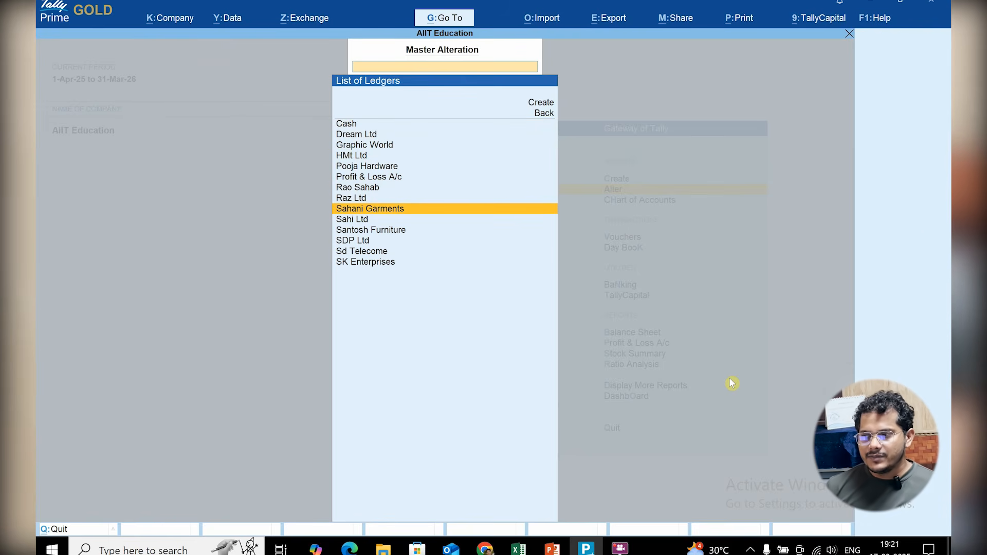
Step: Open the Pooja Hardware ledger to check its group, mailing details and opening balance, and return to the Gateway of Tally
key(Up)
key(Up)
key(Up)
key(Up)
key(Return)
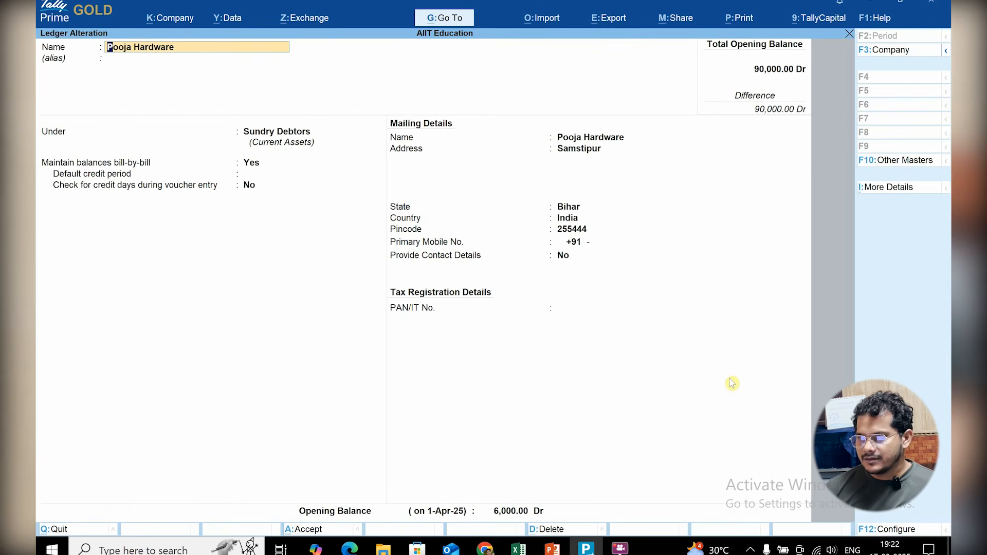
key(Escape)
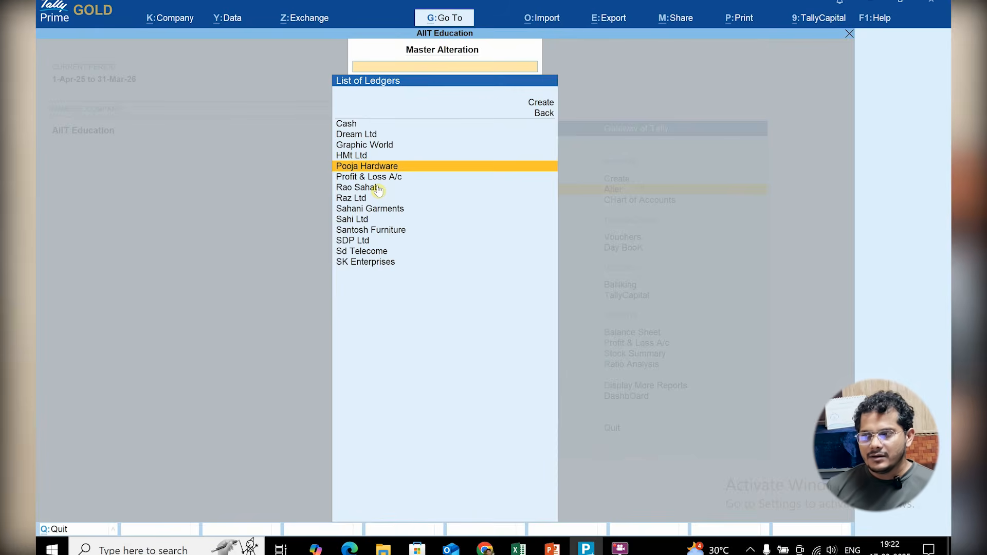
key(Escape)
key(Escape)
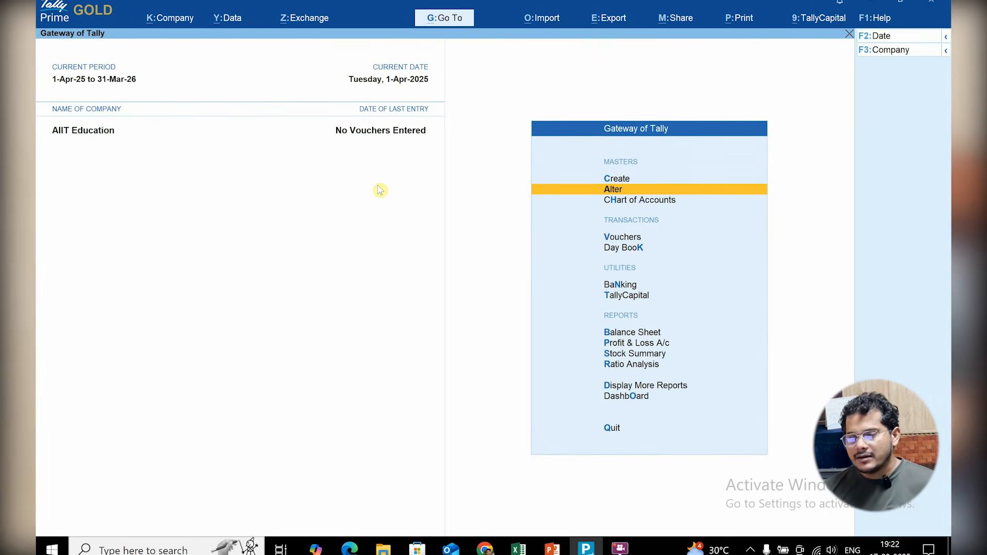